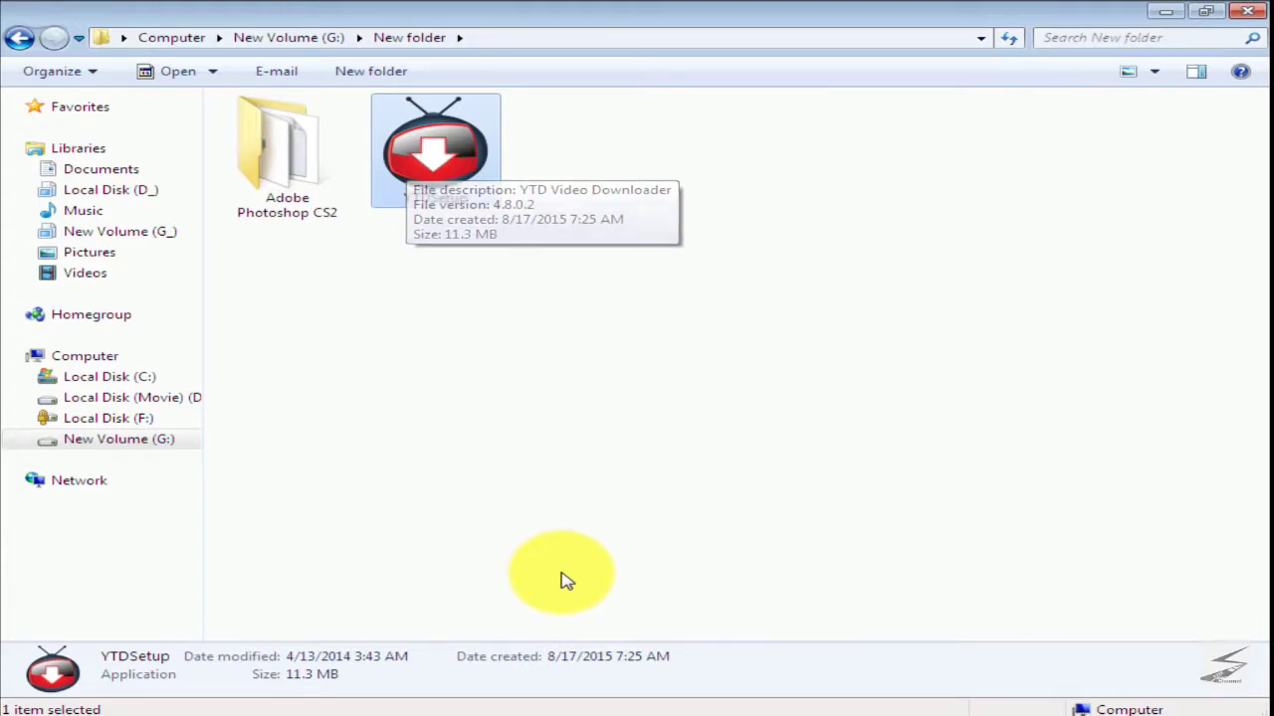
Step: Look at the contents of the Adobe Photoshop CS2 folder and return to the parent folder
left_click(565, 580)
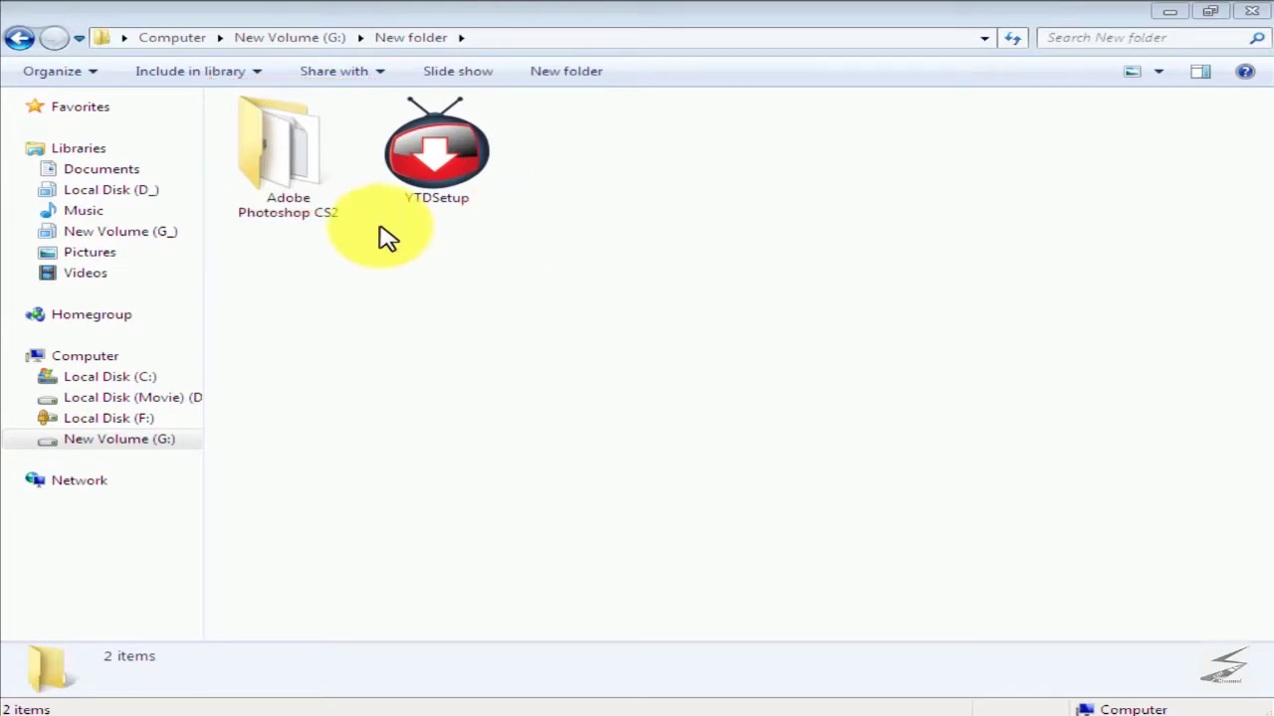
left_click(305, 170)
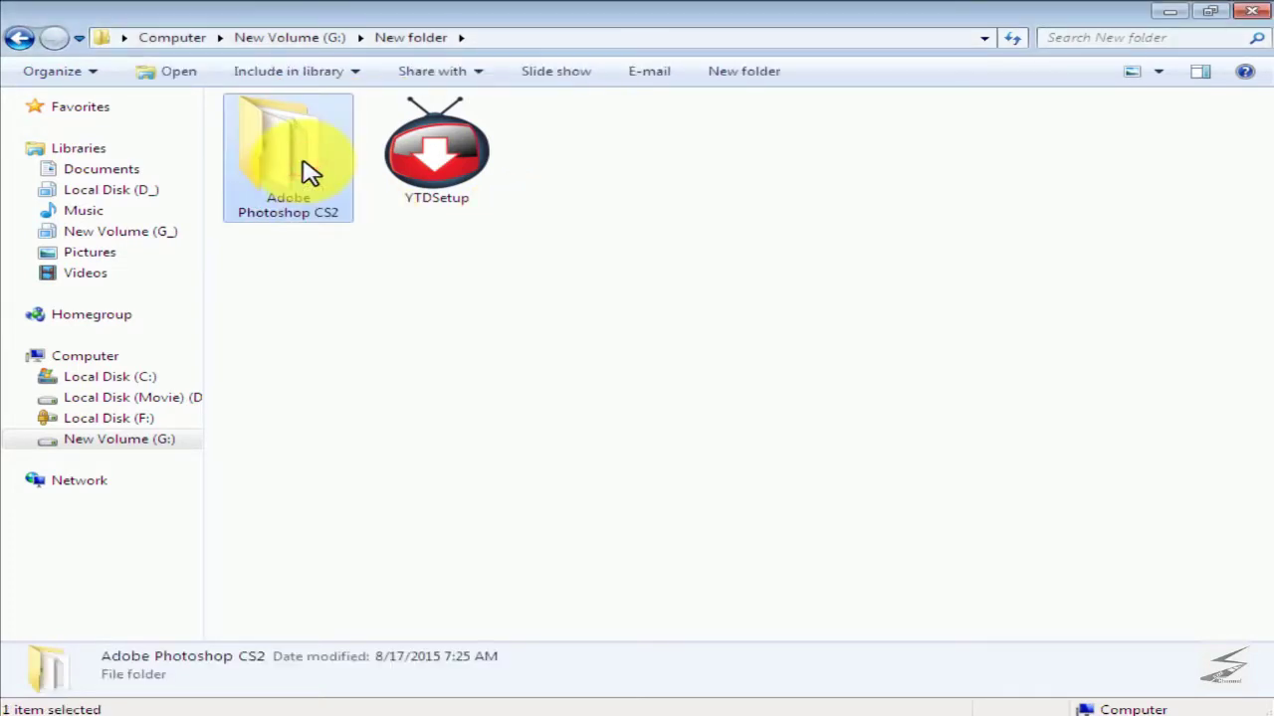
double_click(308, 172)
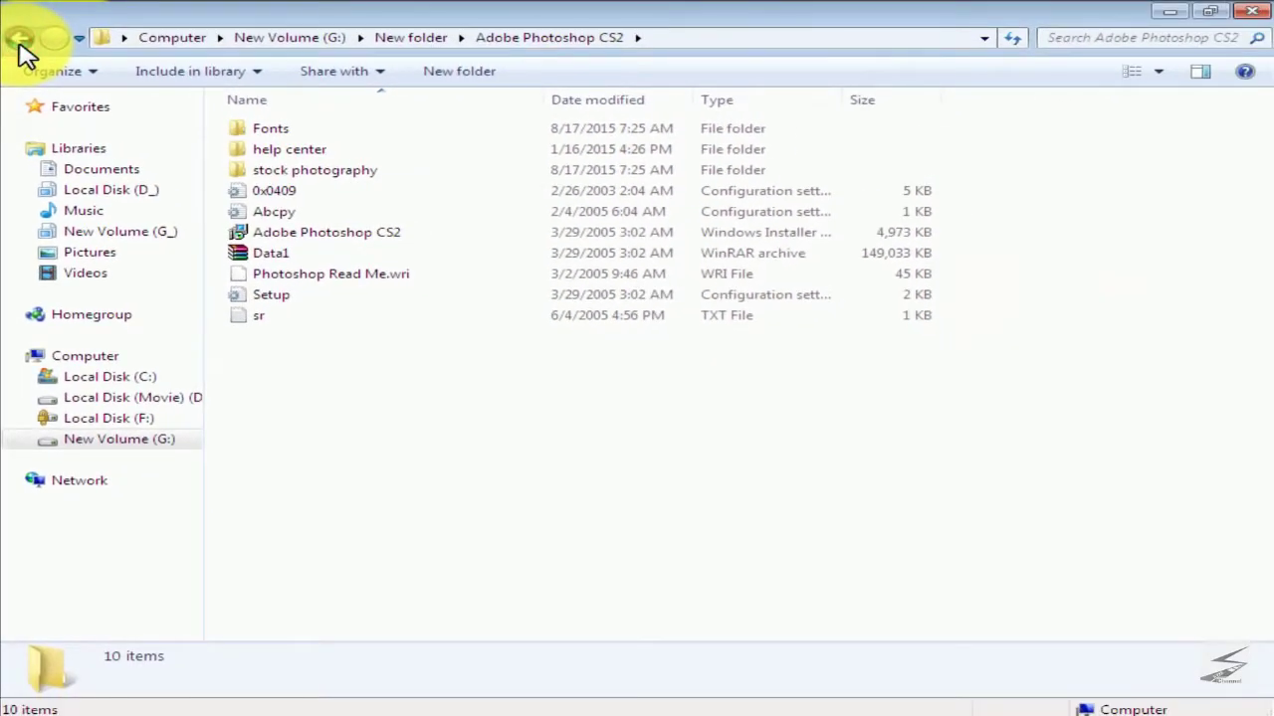
left_click(20, 42)
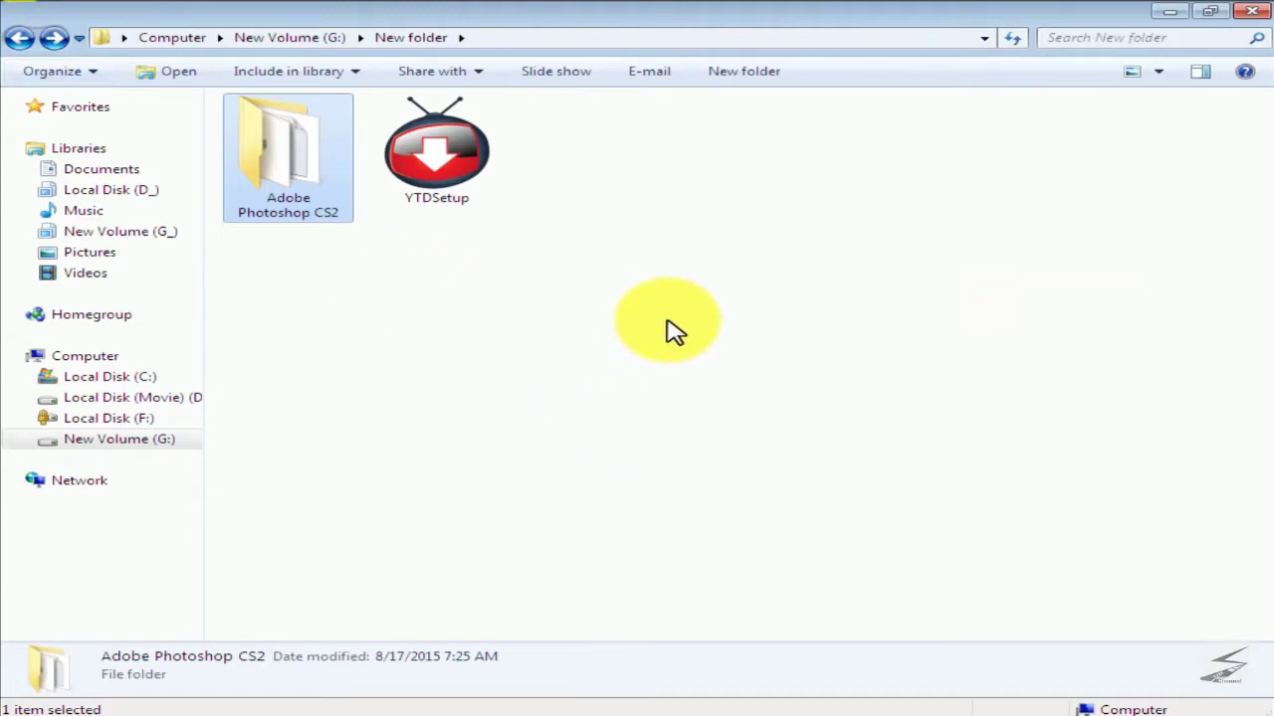
left_click(548, 329)
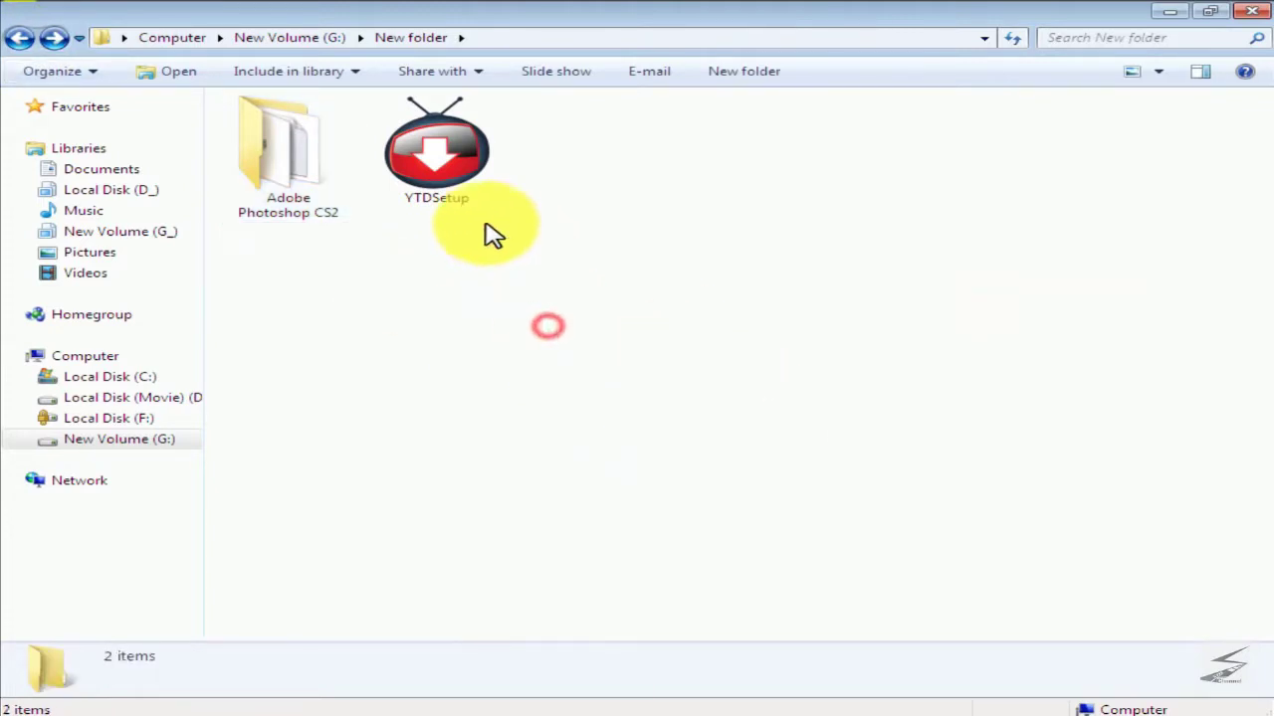
Step: Launch the YTDSetup installer and allow it to run at the security warning
left_click(450, 184)
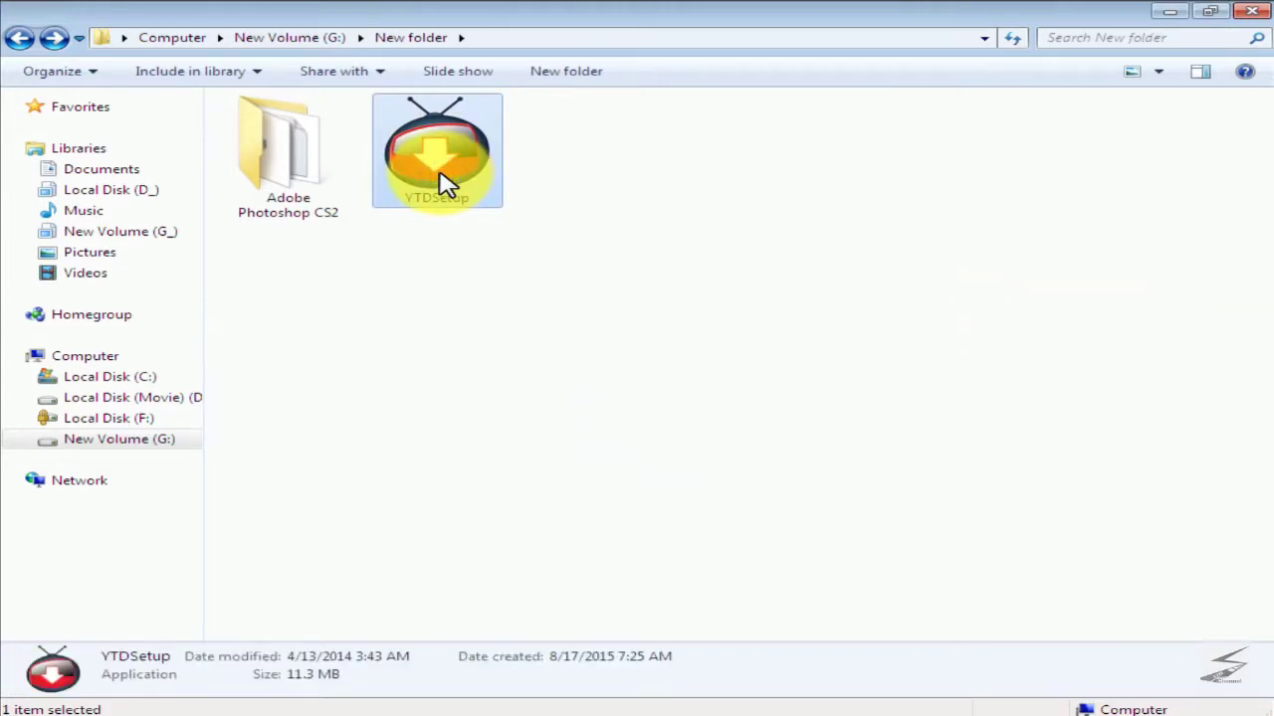
right_click(441, 175)
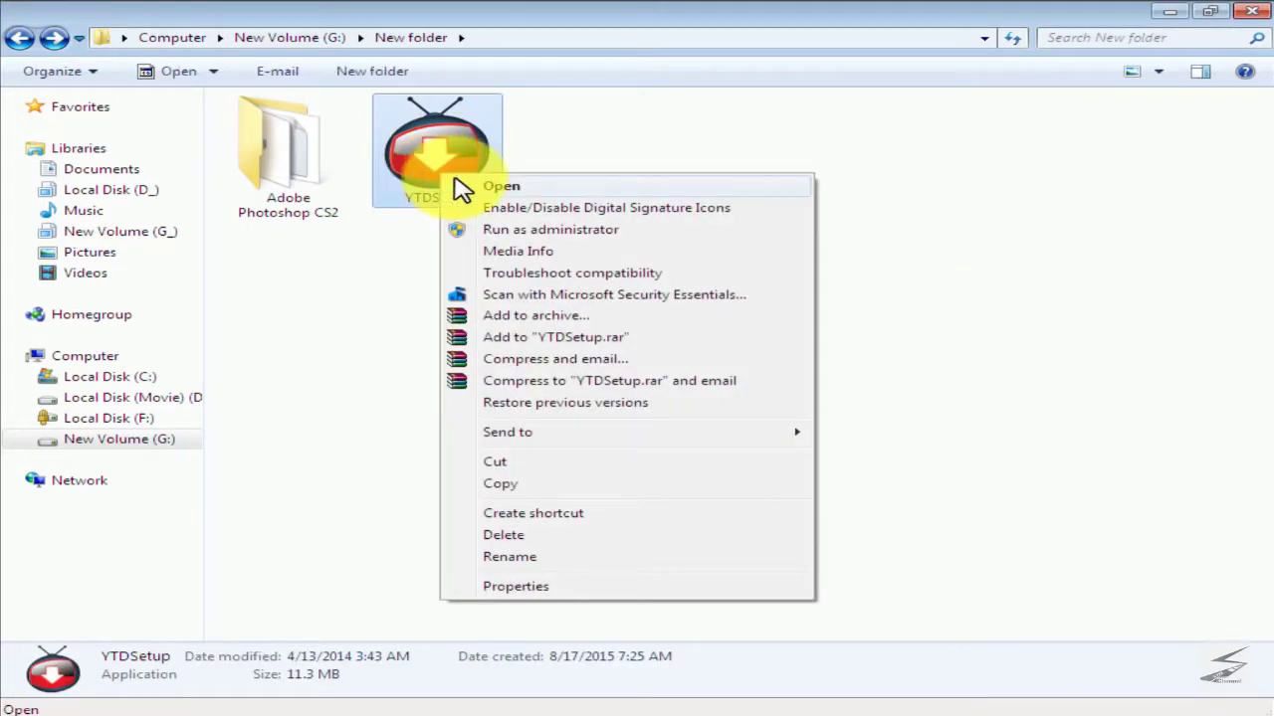
left_click(495, 191)
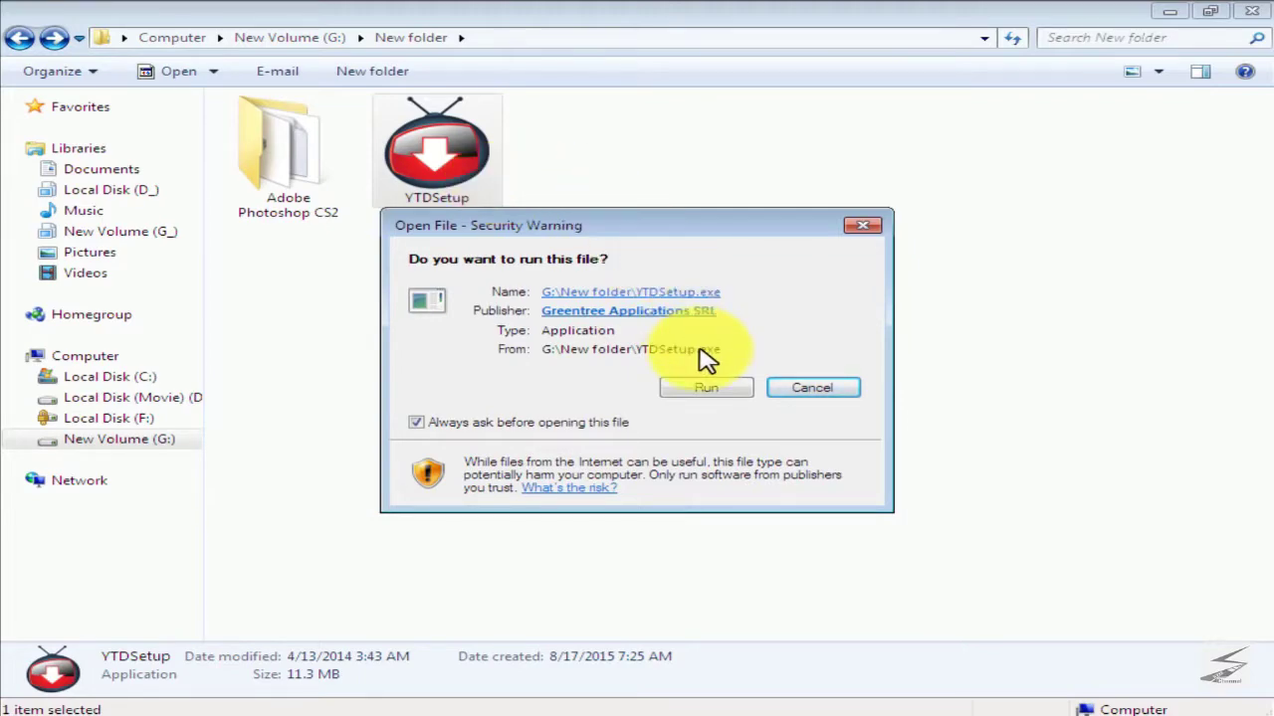
left_click(706, 389)
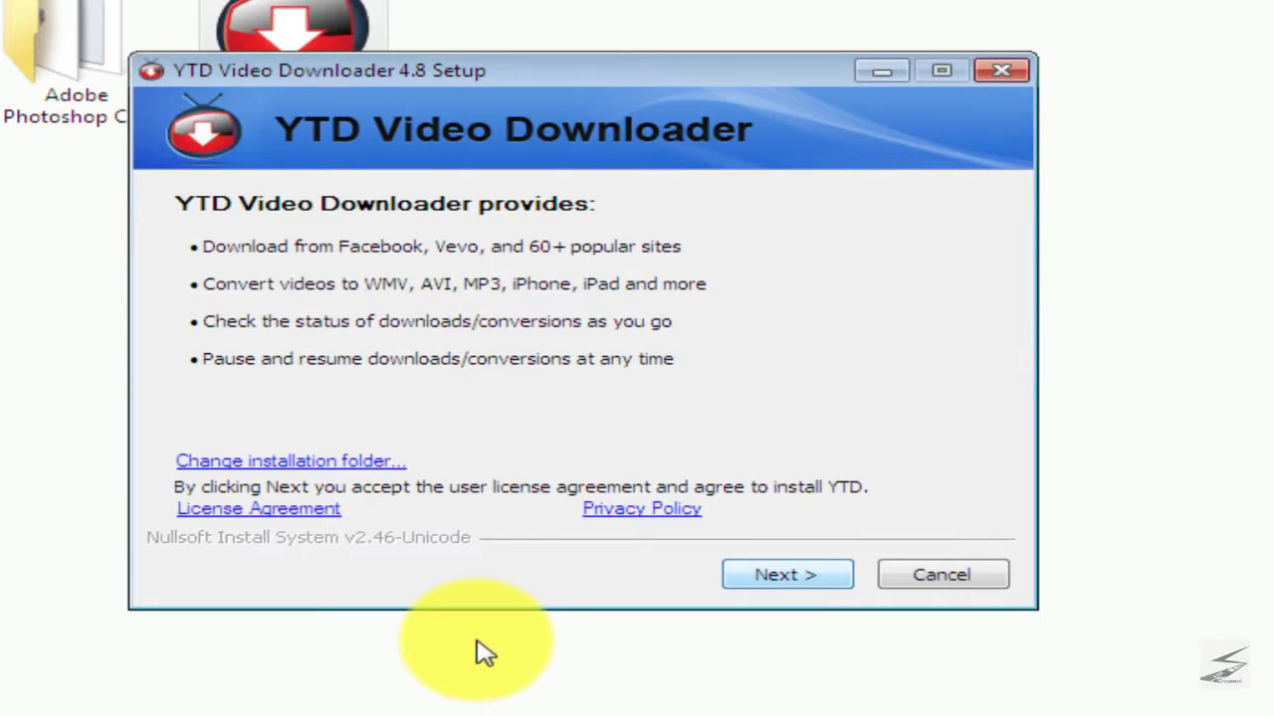
Step: Install YTD Video Downloader 4.8 with the express install option and decline the MyPC Backup offer
key("Return")
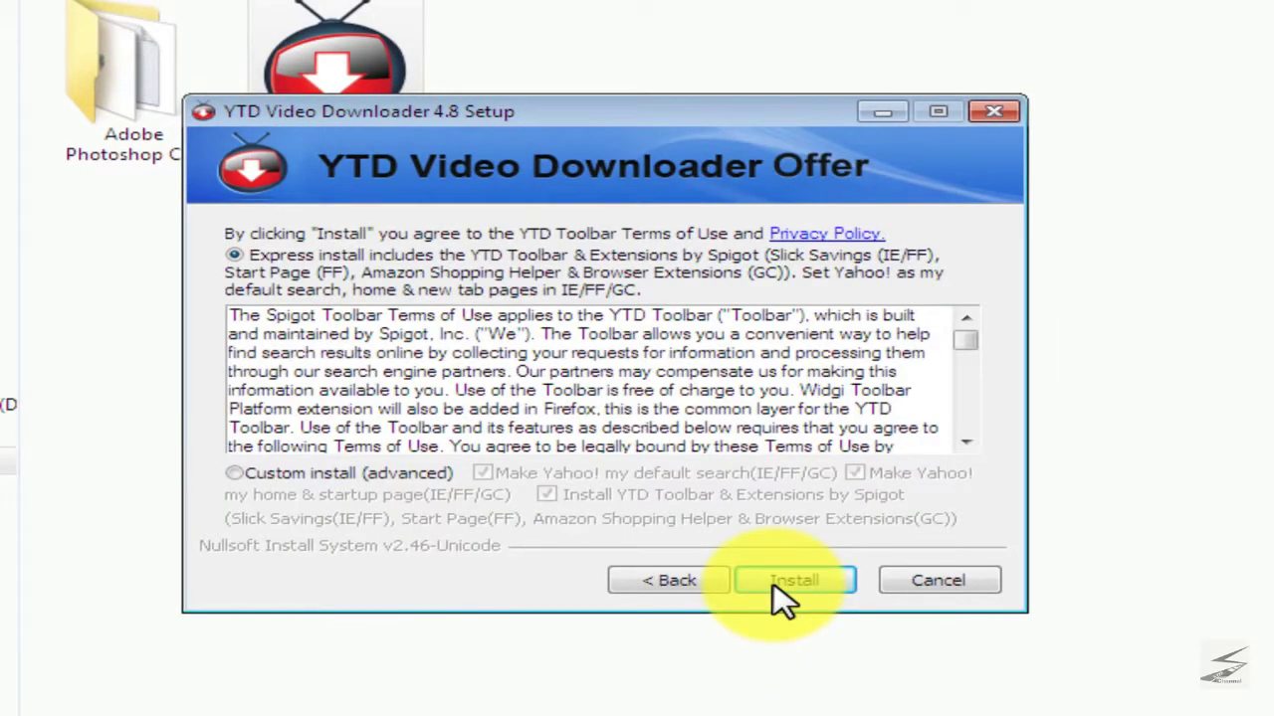
left_click(773, 582)
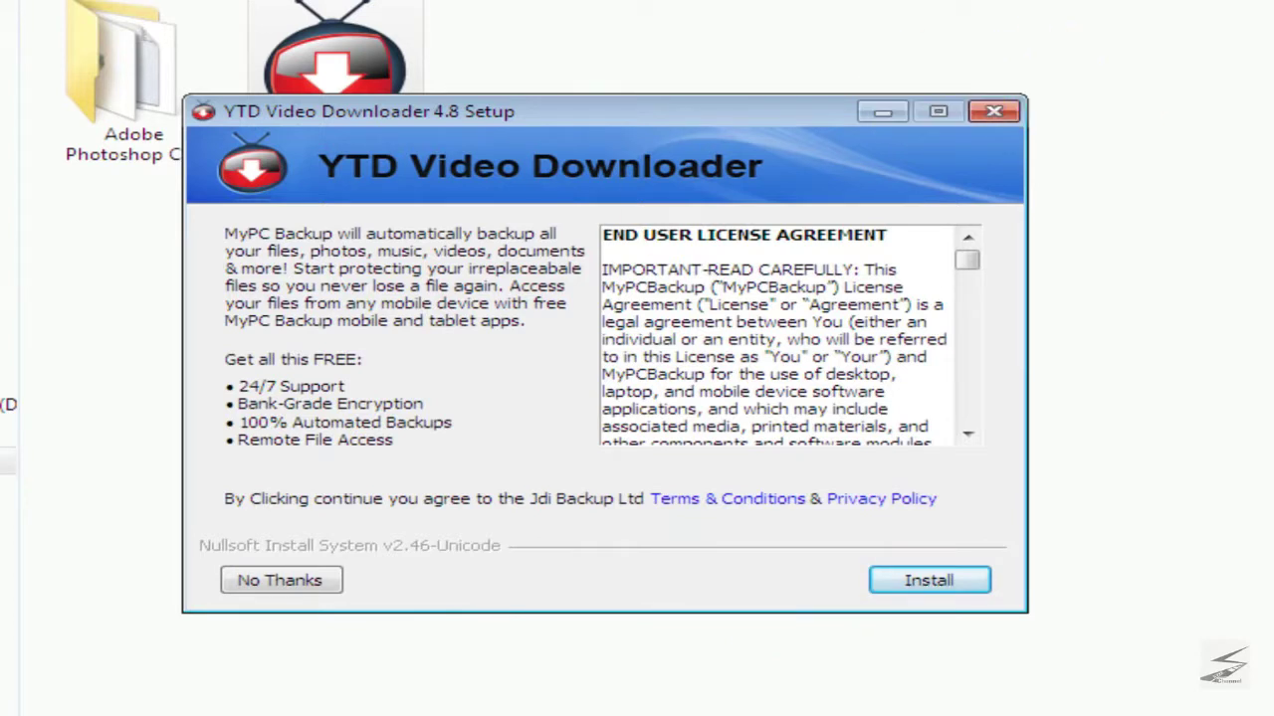
left_click(255, 580)
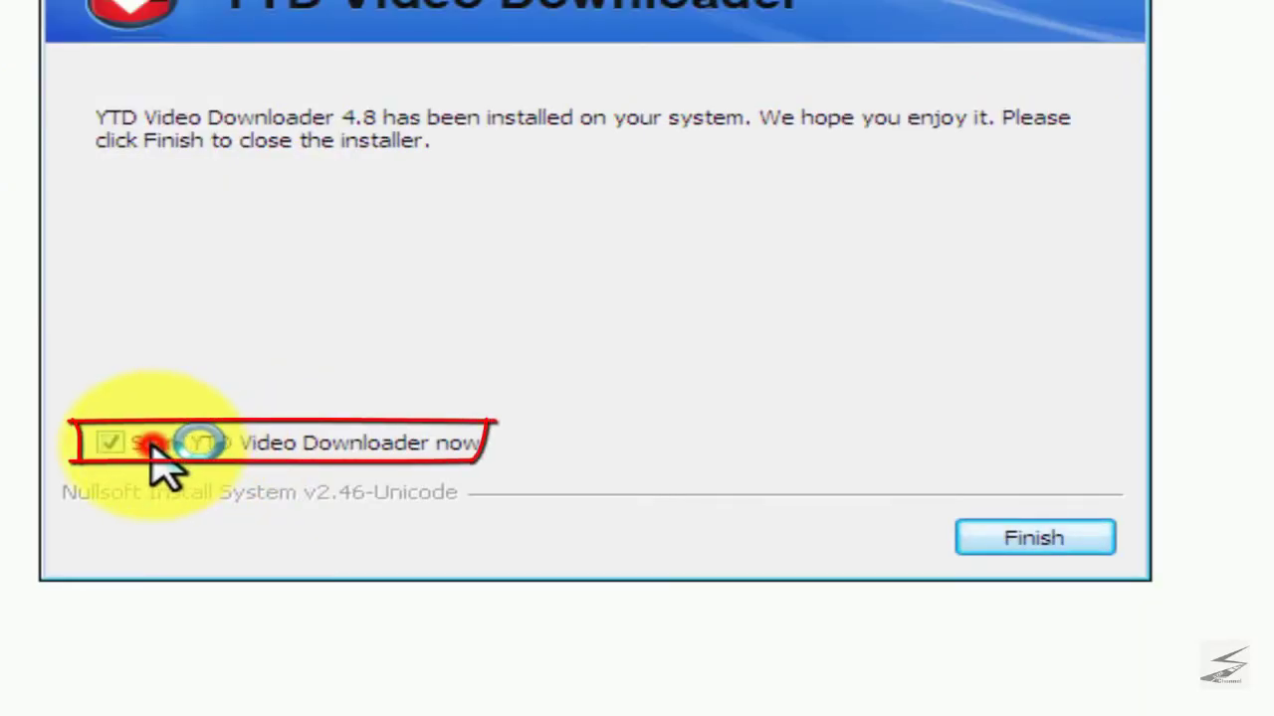
Step: Finish the setup with the option to start YTD Video Downloader now turned off
left_click(151, 442)
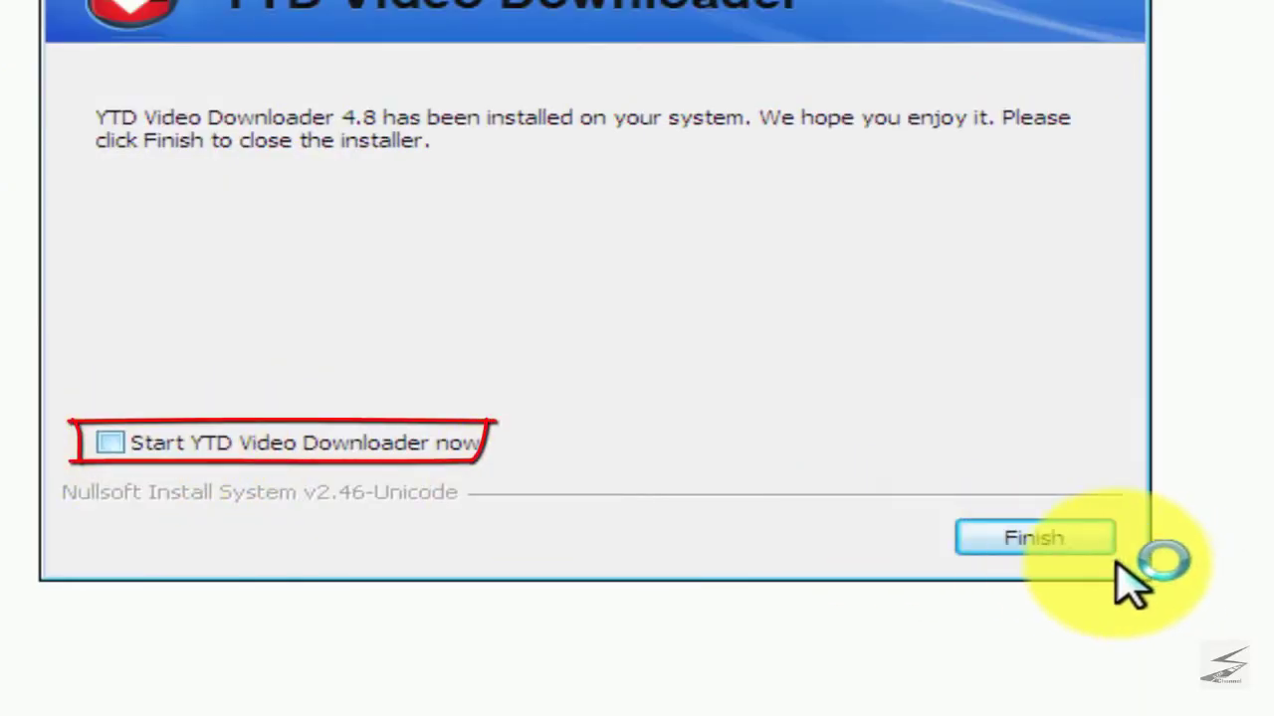
left_click(1035, 537)
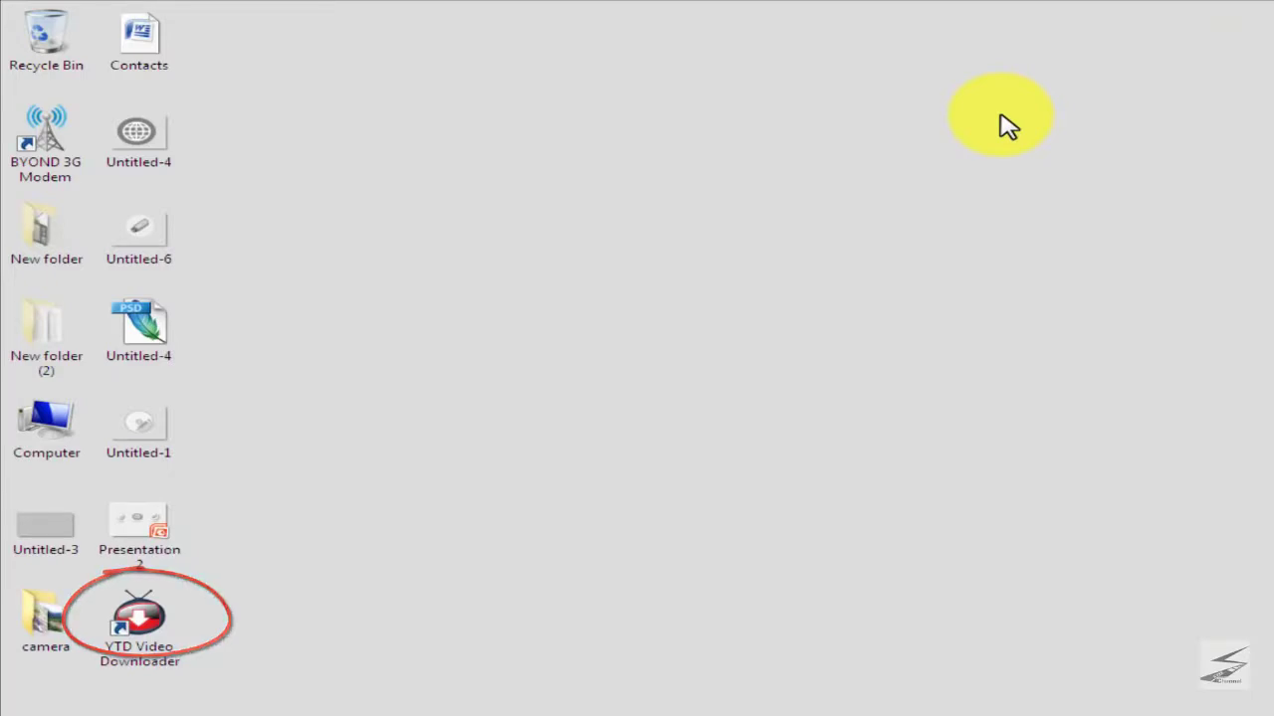
Step: Examine the shortcuts in the YTD Video Downloader folder among all installed programs in the Start menu
key("super")
key("Up")
key("Up")
key("Up")
key("Down")
key("Down")
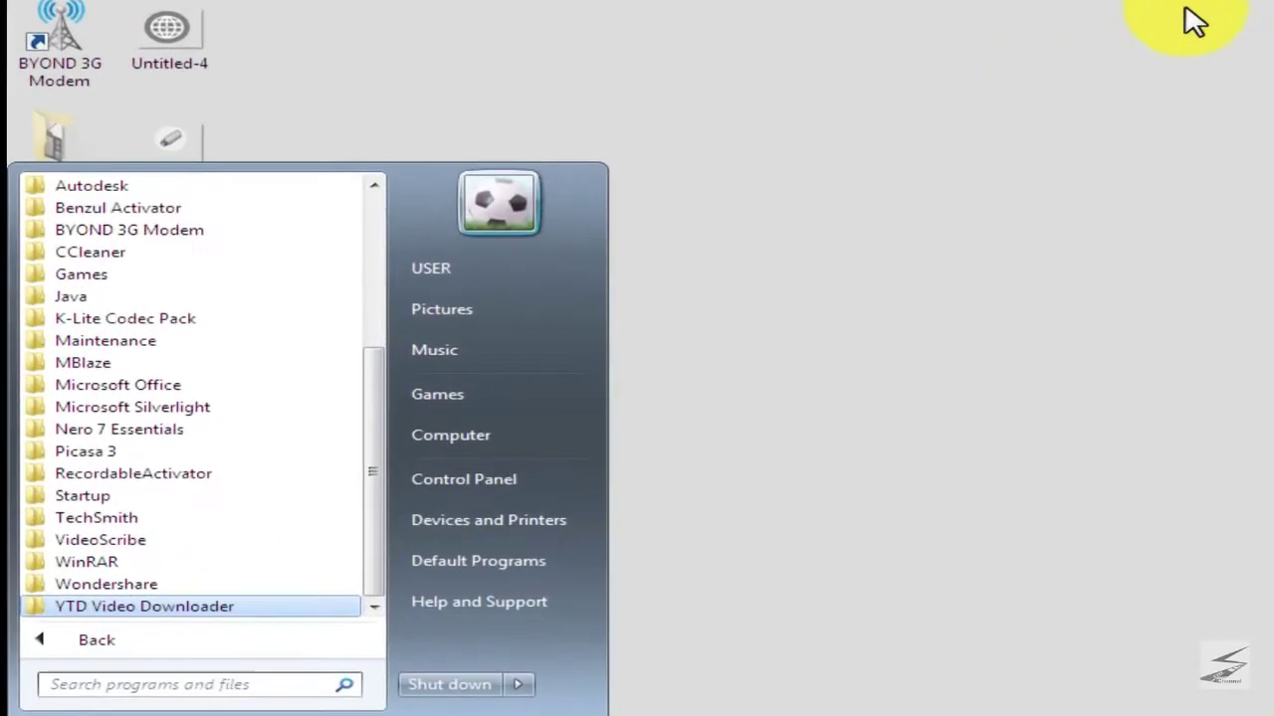
key("Return")
key("Up")
key("Up")
key("Down")
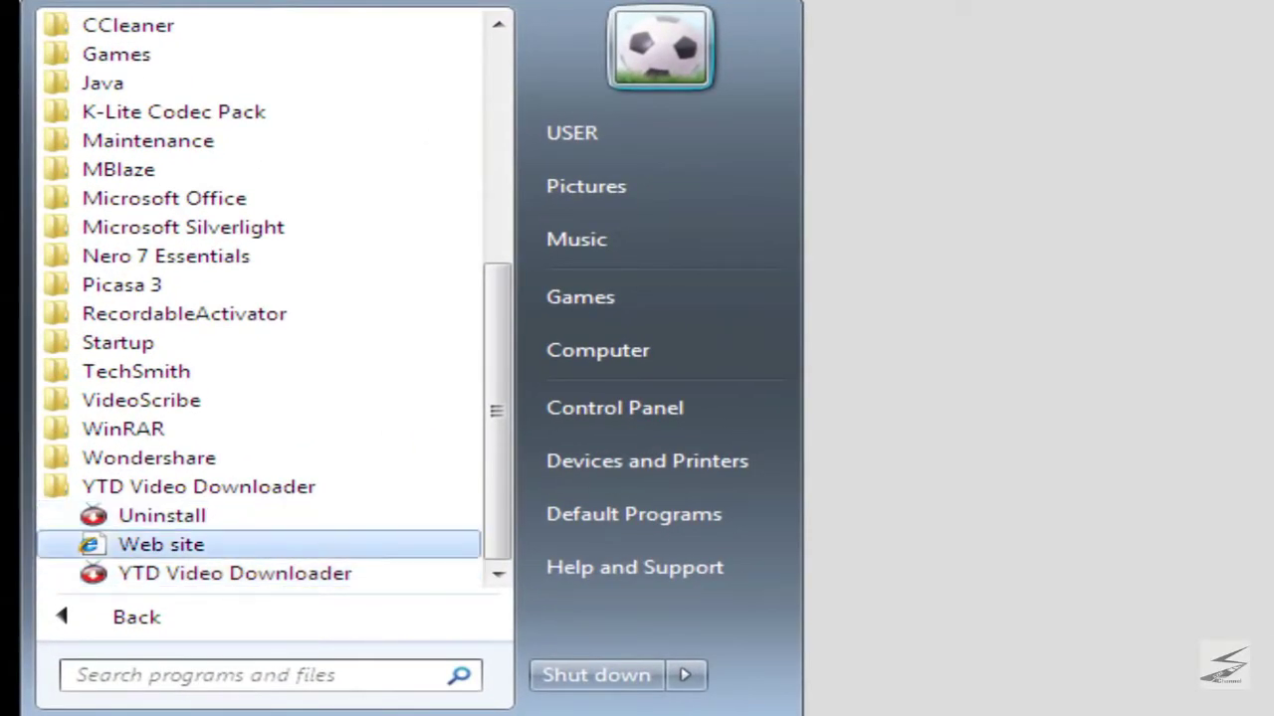
key("Up")
key("Up")
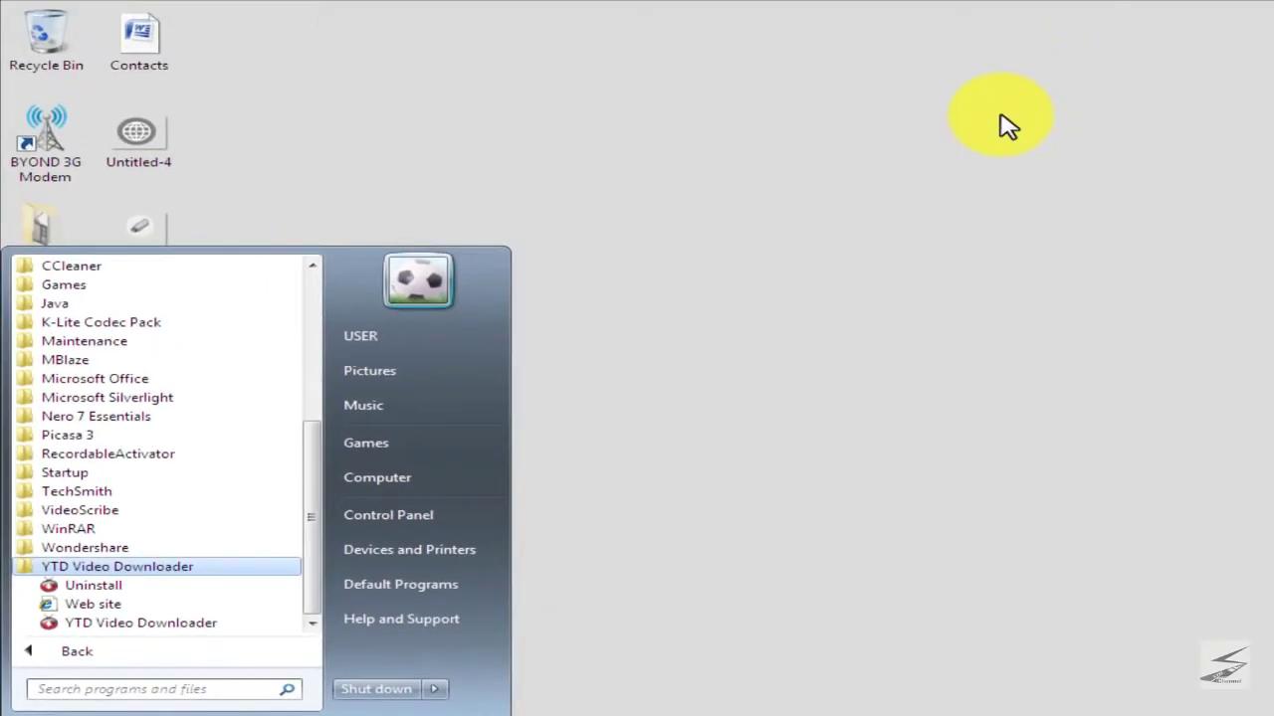
key("Escape")
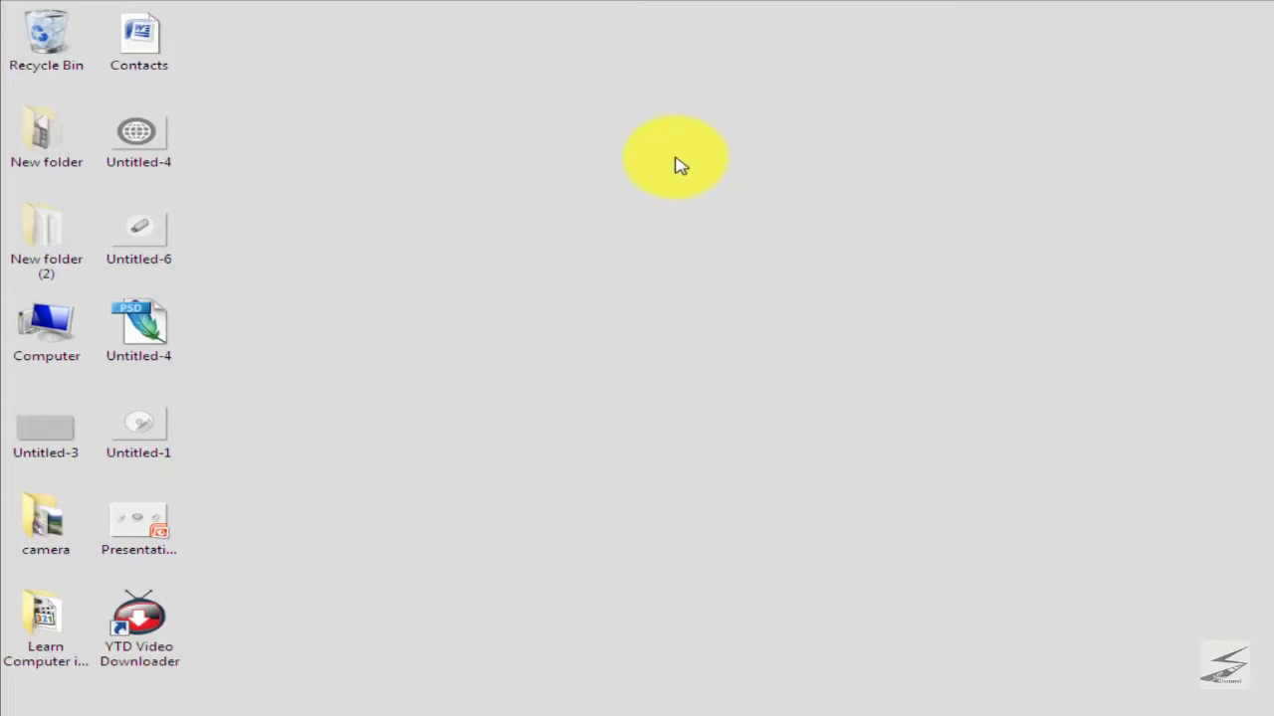
Step: Open Programs and Features from the Programs category of the Control Panel
key("super")
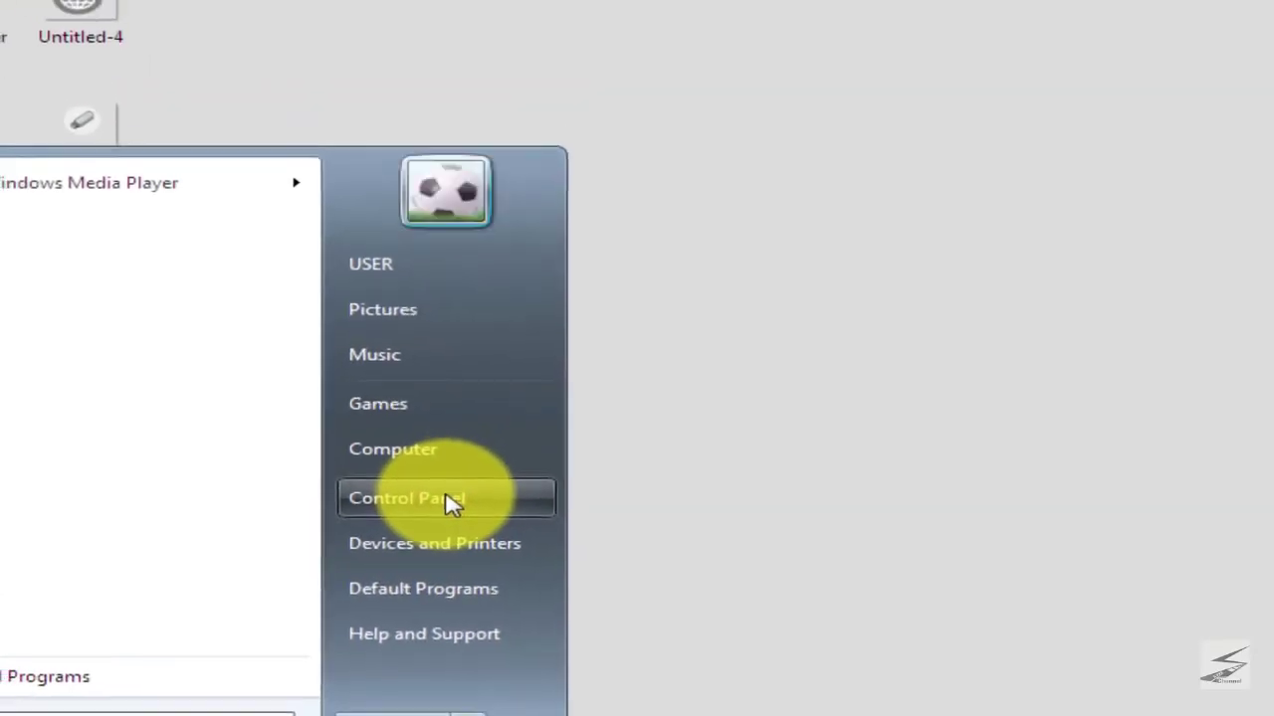
left_click(465, 492)
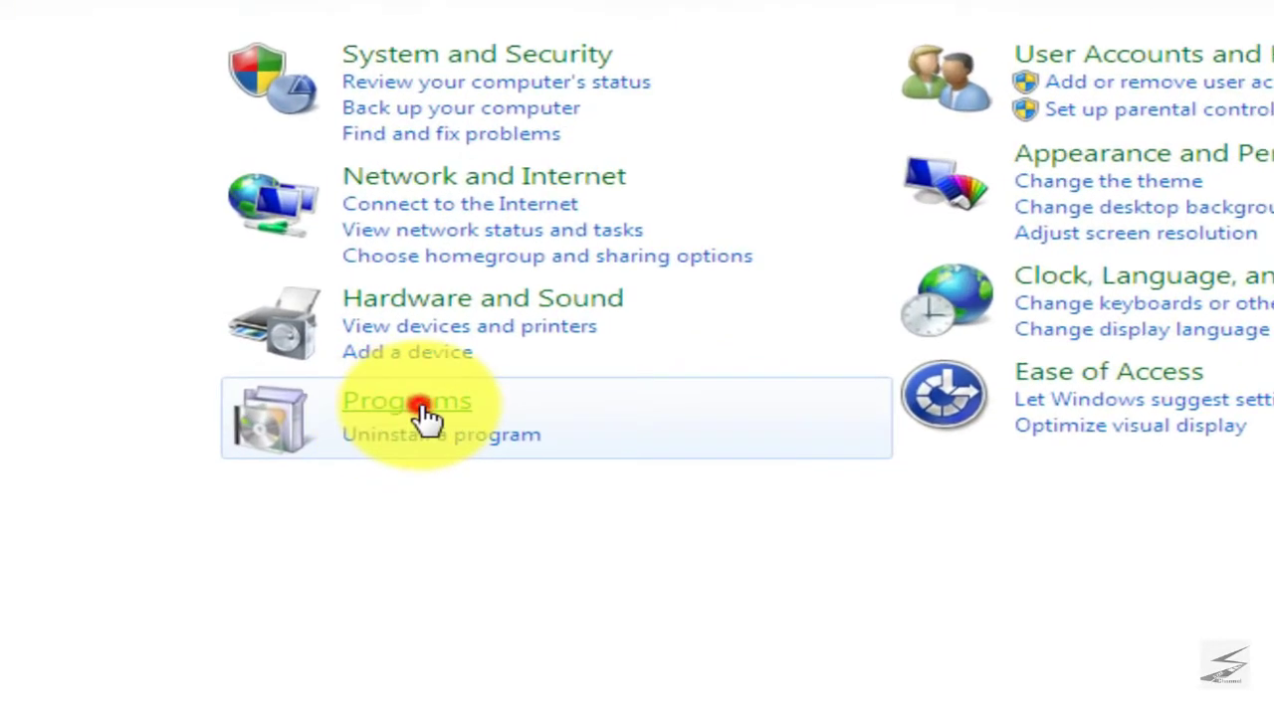
left_click(417, 410)
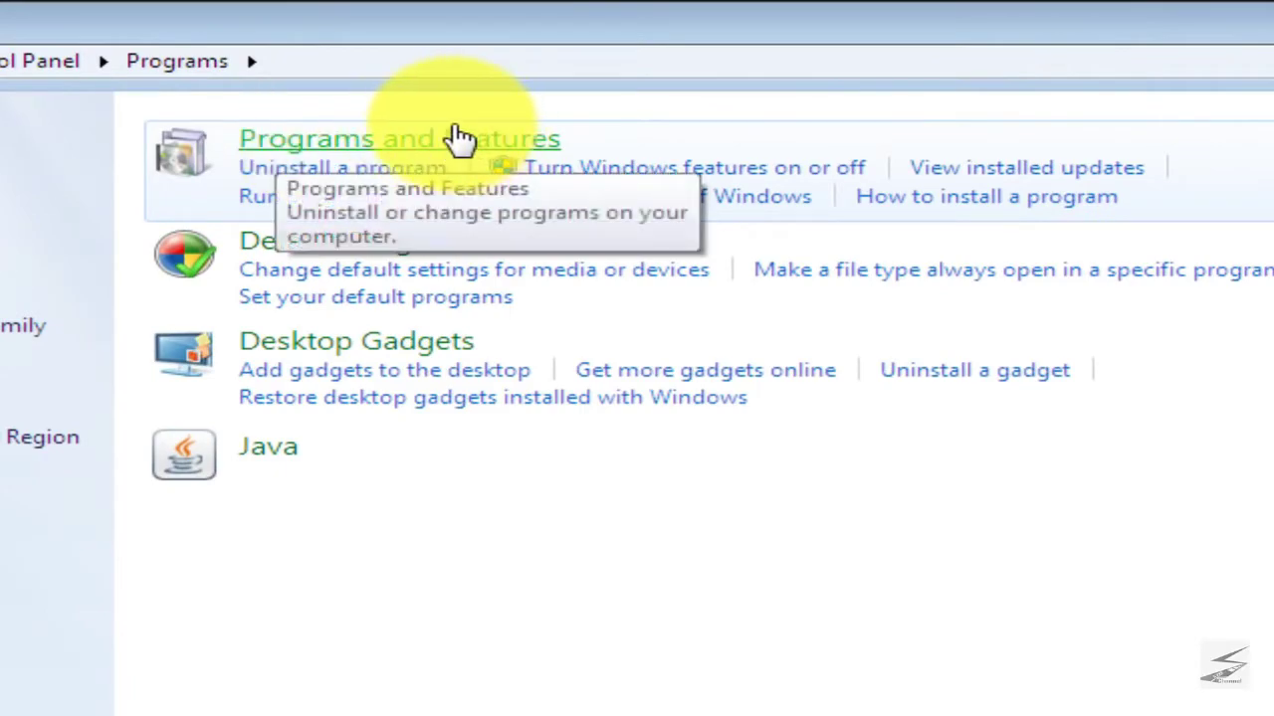
left_click(388, 142)
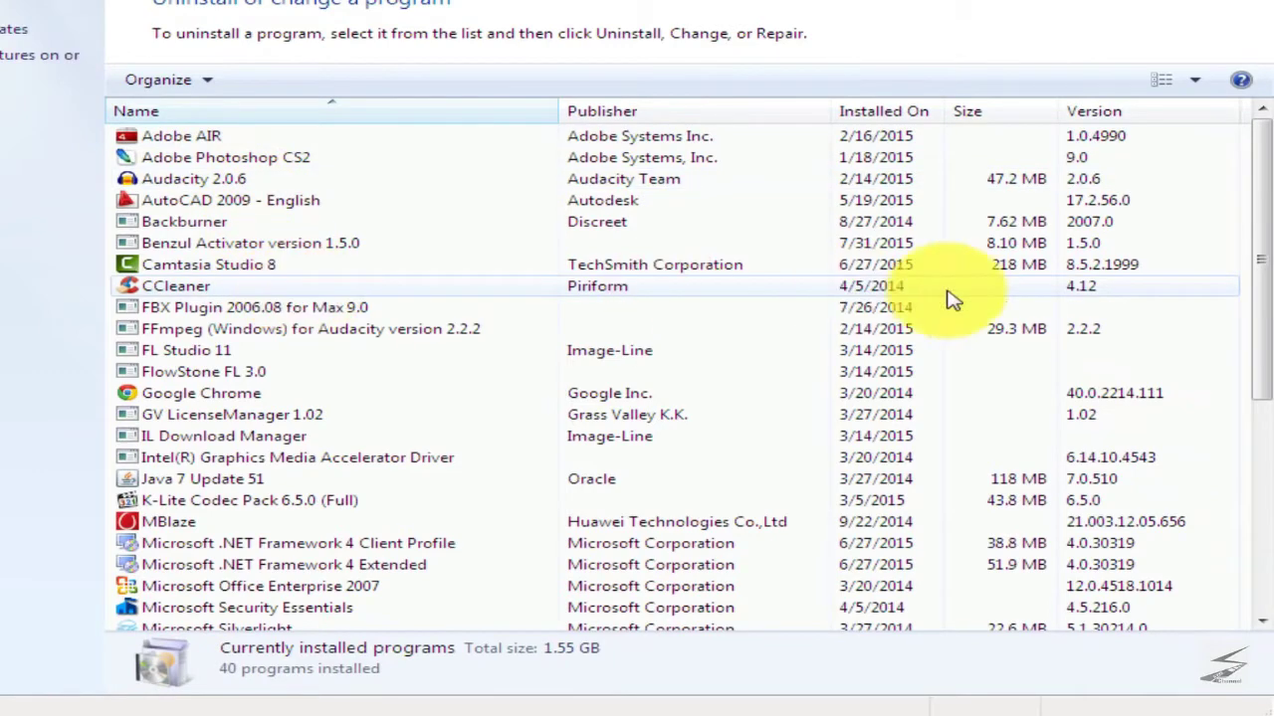
Step: Uninstall YTD Video Downloader 4.8 through its uninstall wizard and close the Programs and Features window
left_click_drag(1262, 270, 1270, 652)
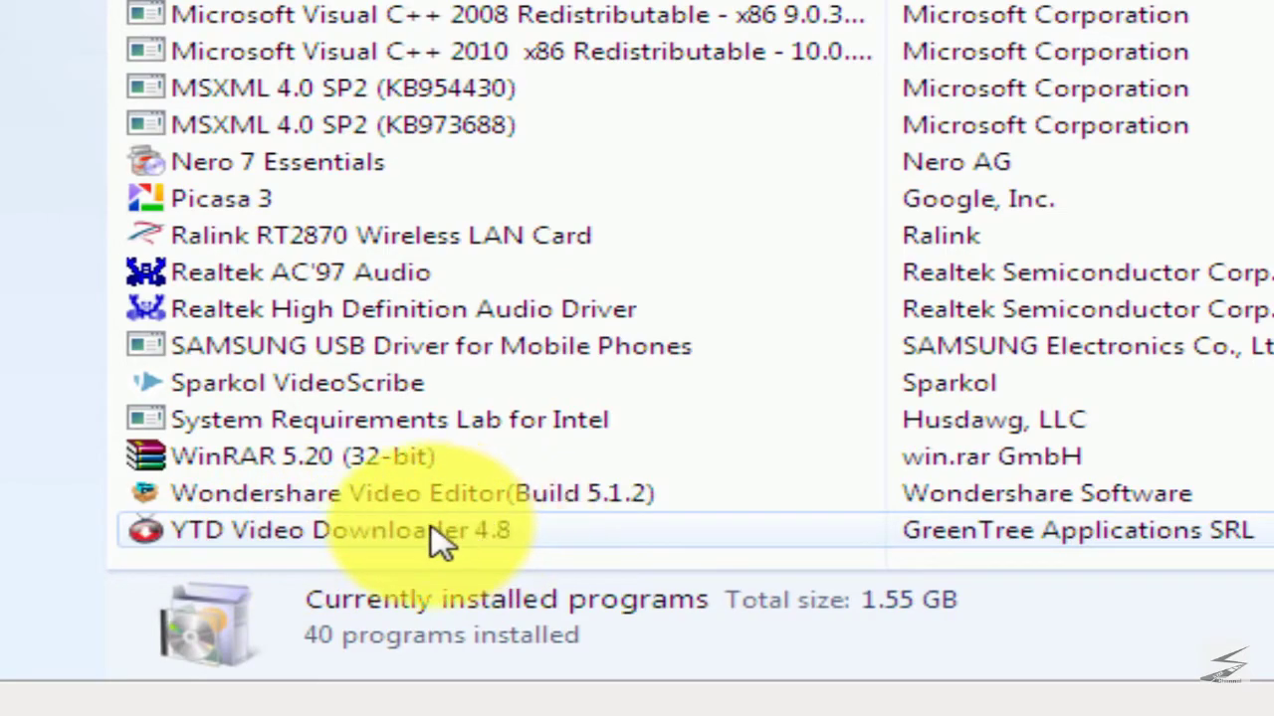
left_click(291, 542)
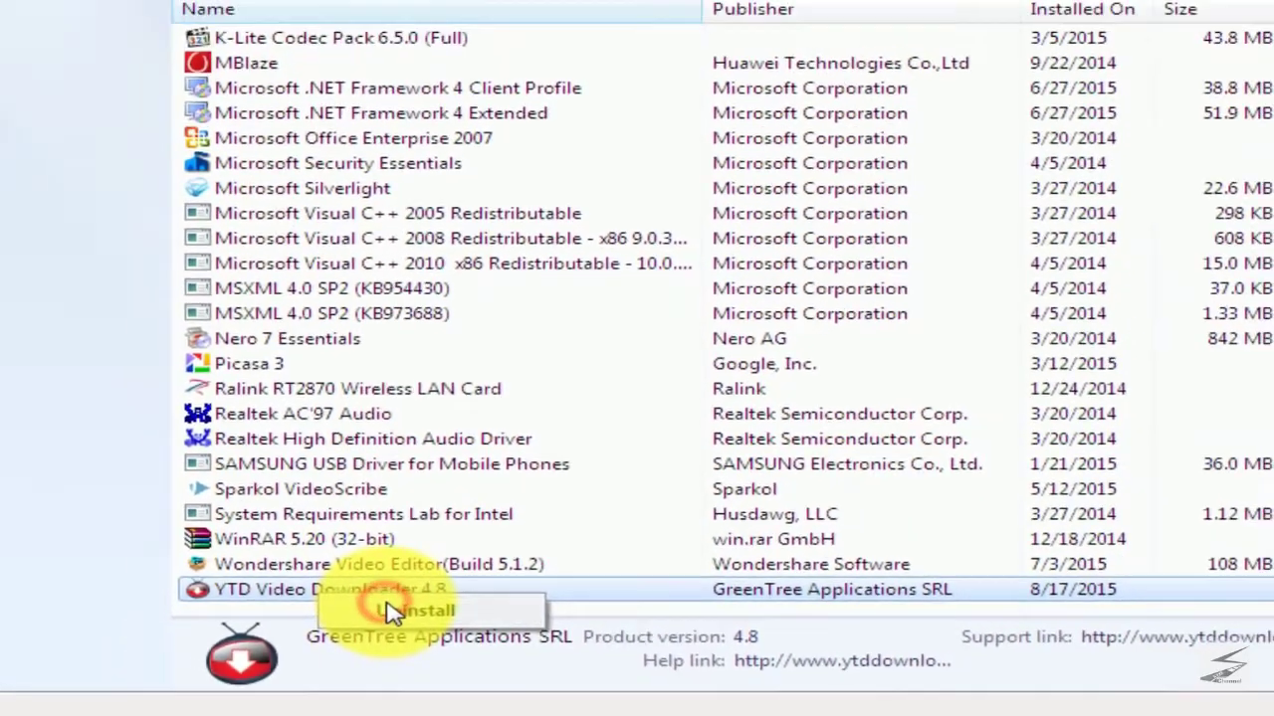
left_click(373, 591)
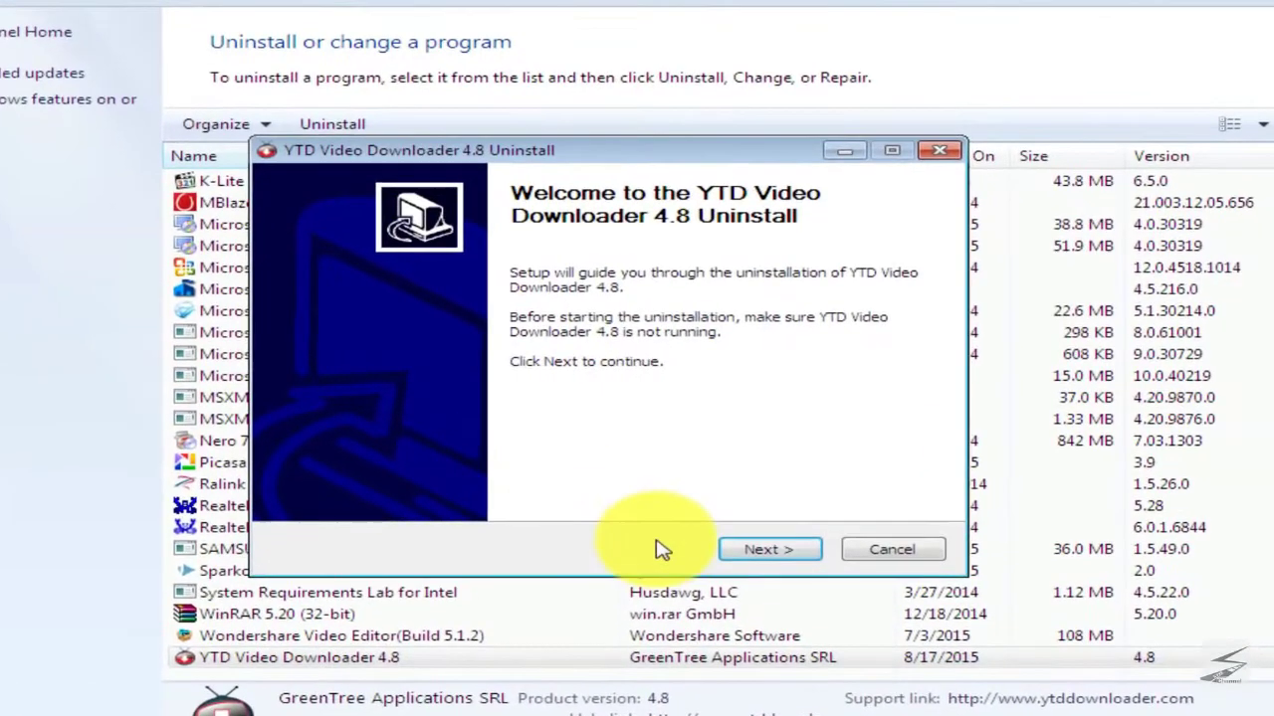
left_click(773, 538)
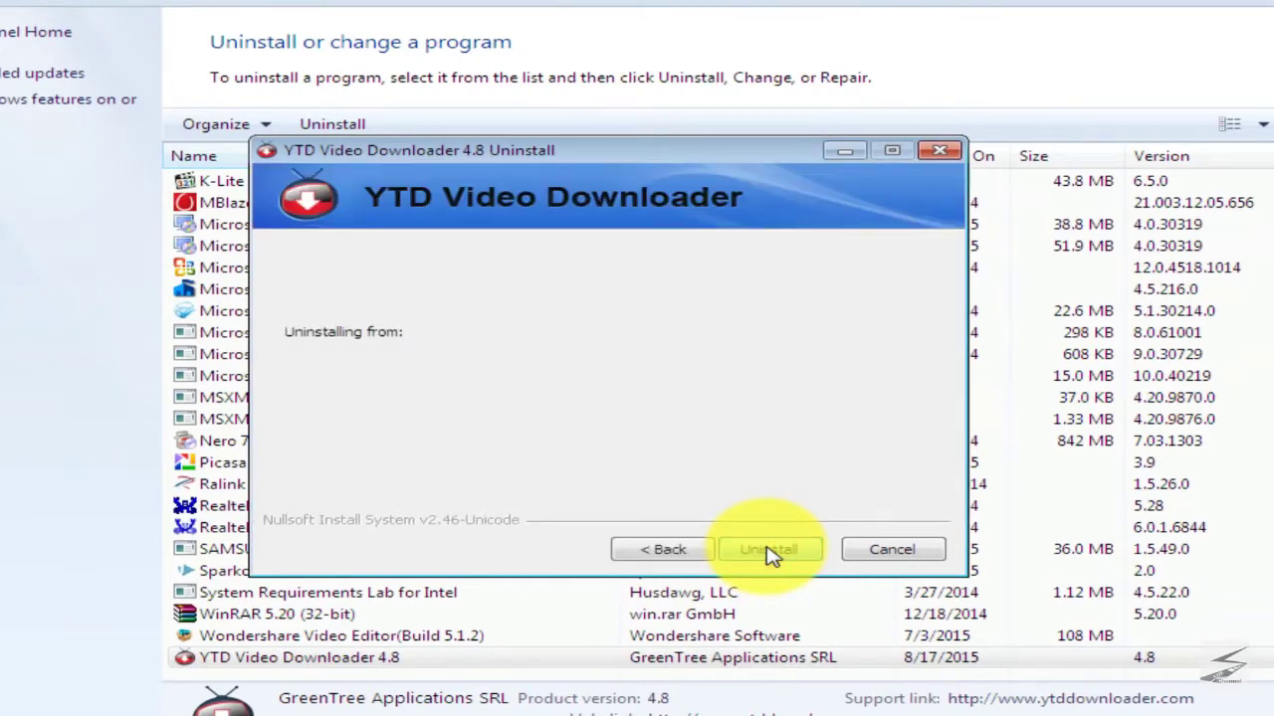
left_click(768, 550)
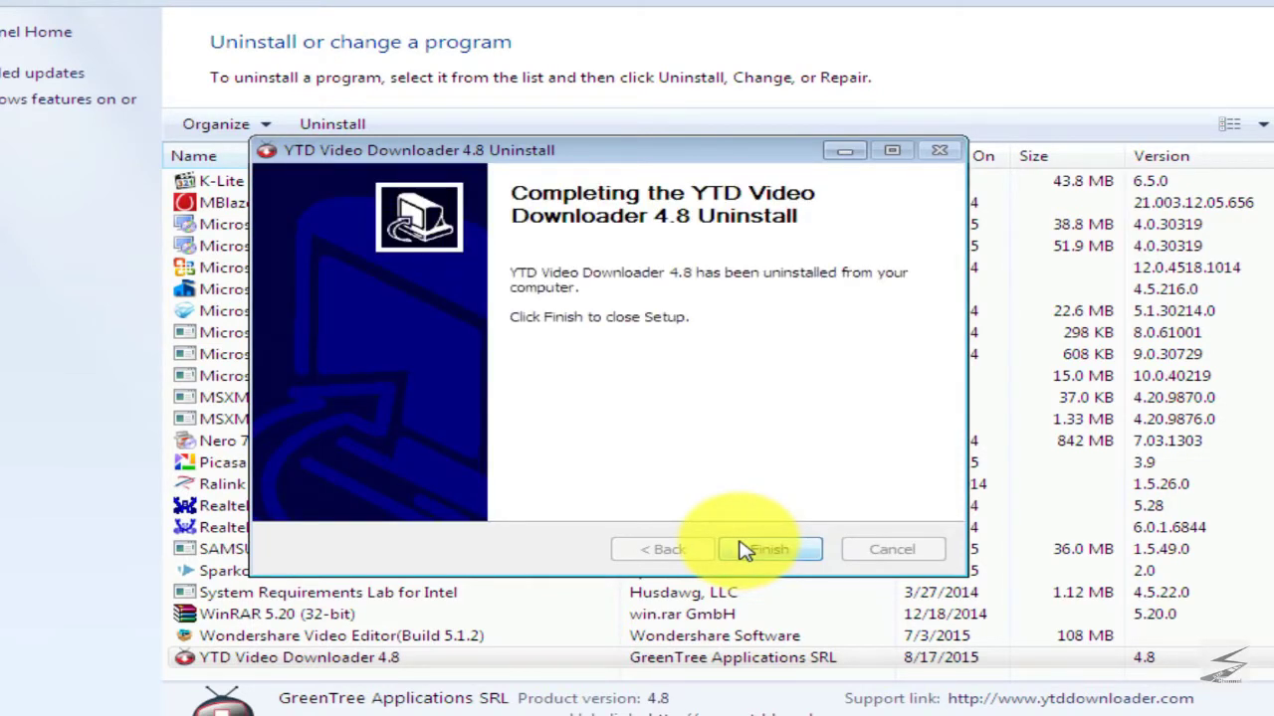
left_click(787, 555)
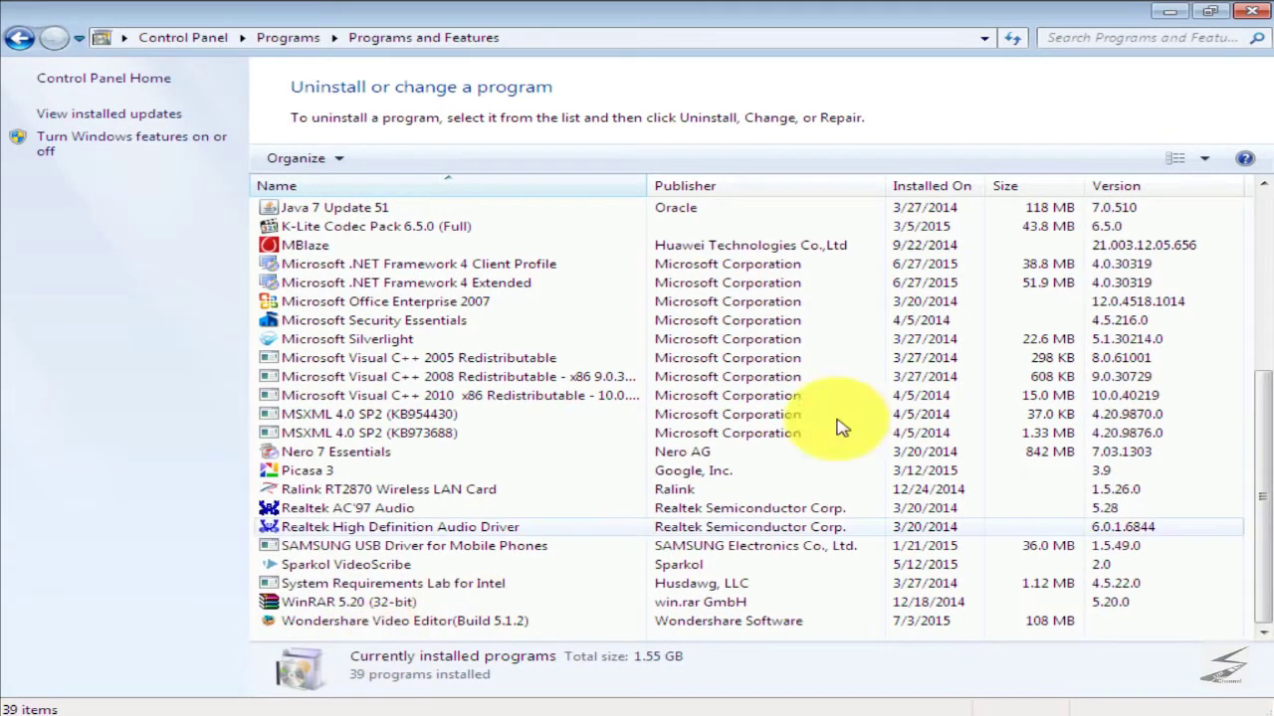
left_click(1250, 12)
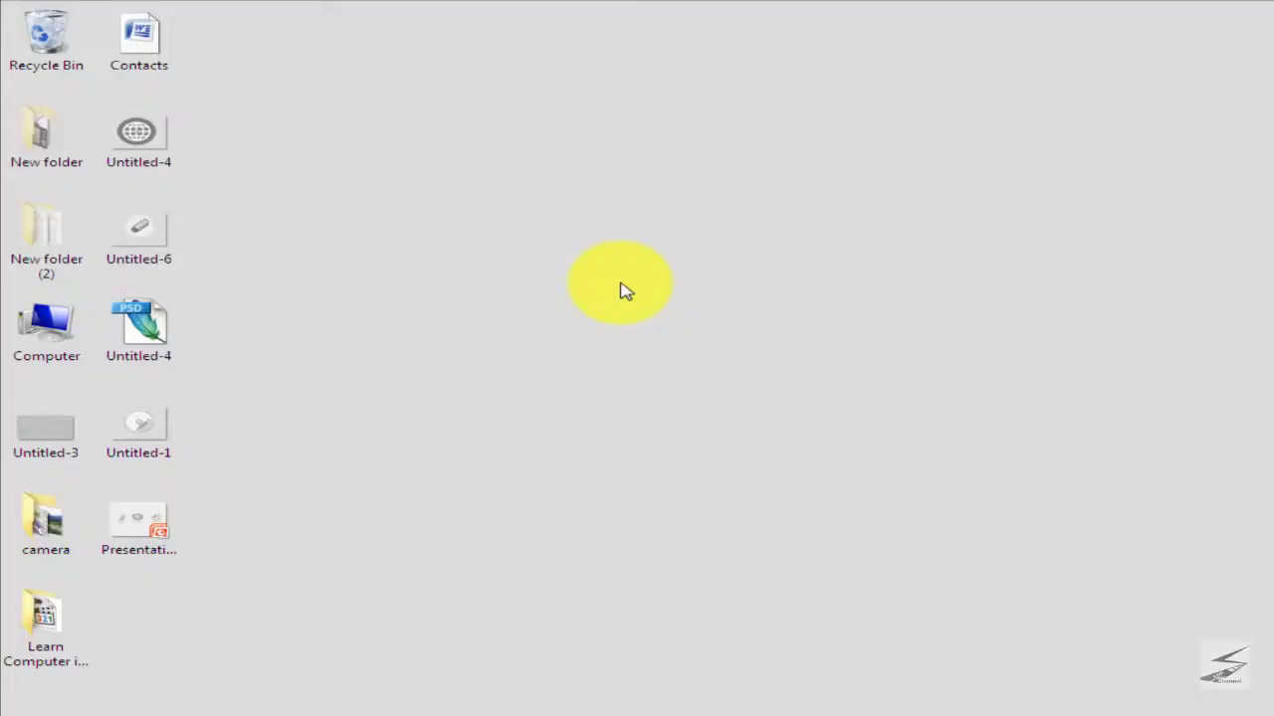